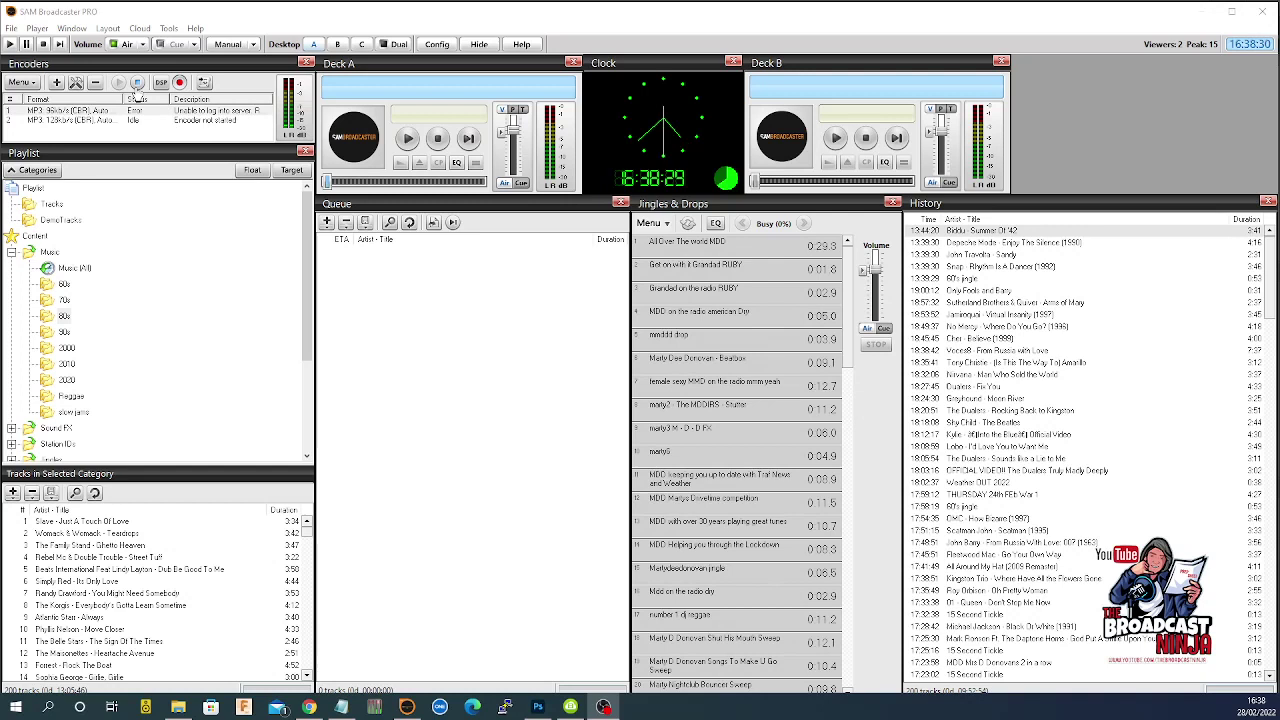
# Step: Stop and restart the first MP3 encoder, which reports Error, Disconnected (200) again
pyautogui.click(138, 110)
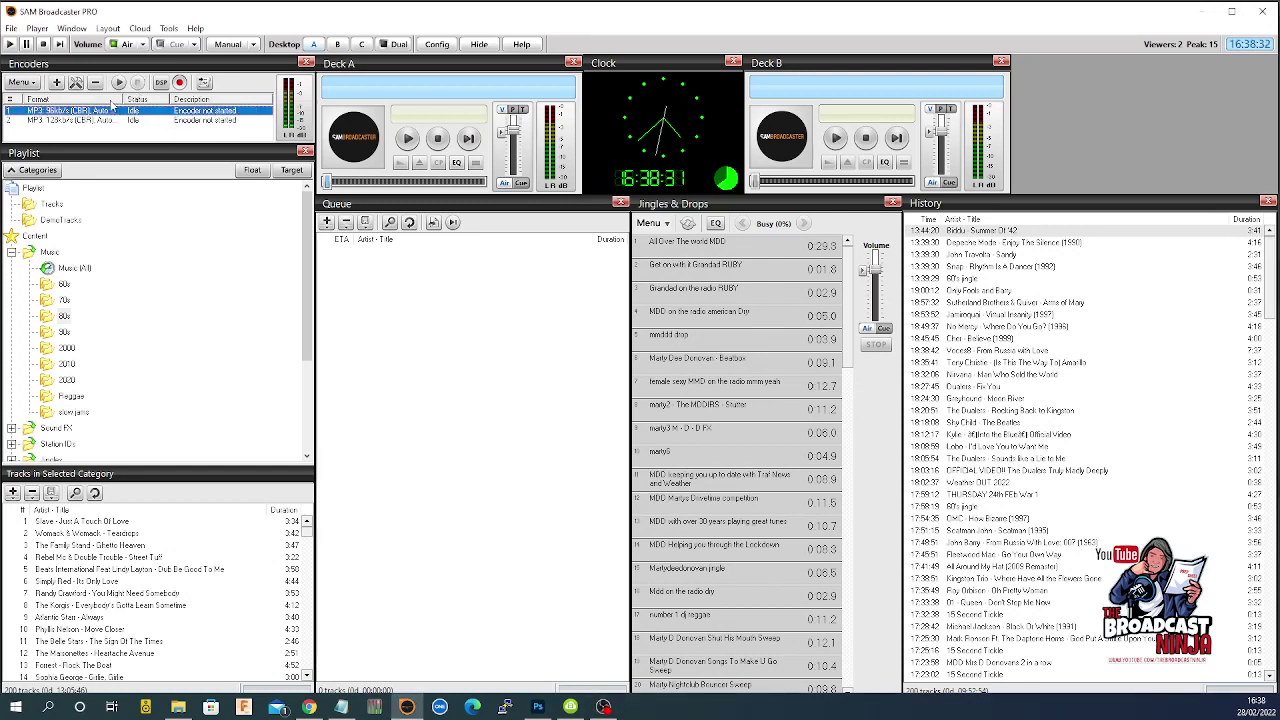
pyautogui.click(118, 82)
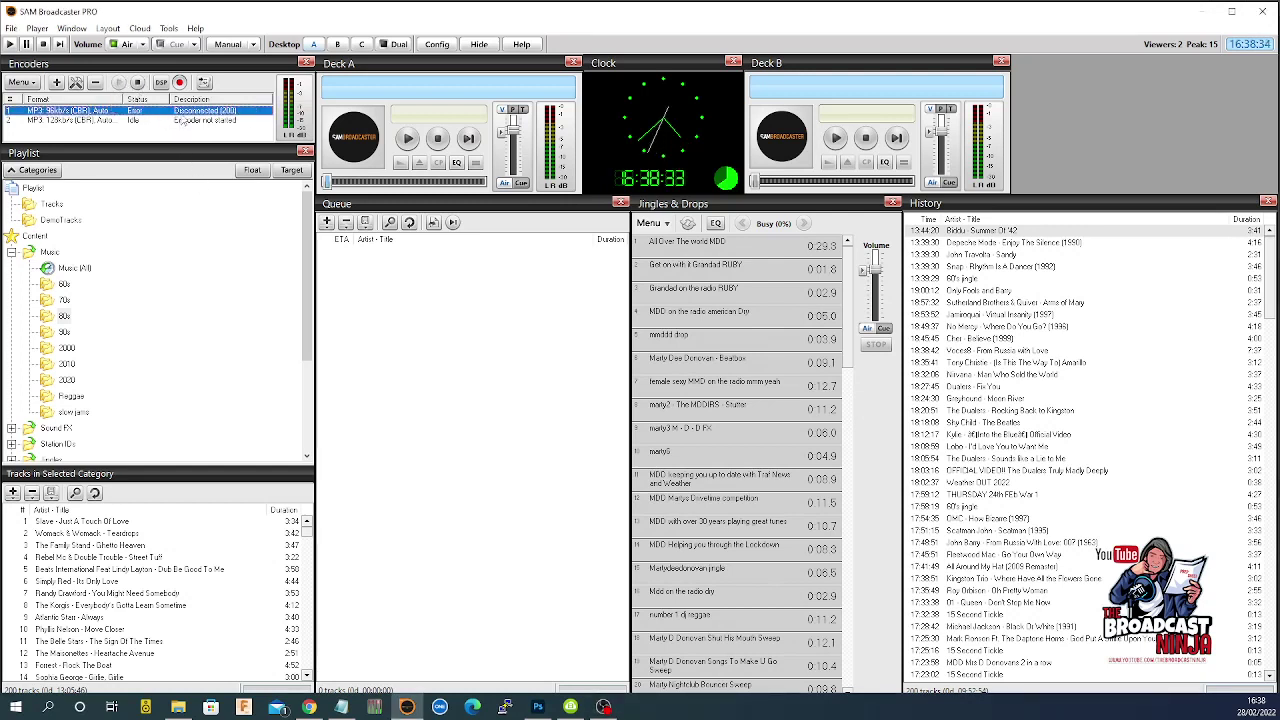